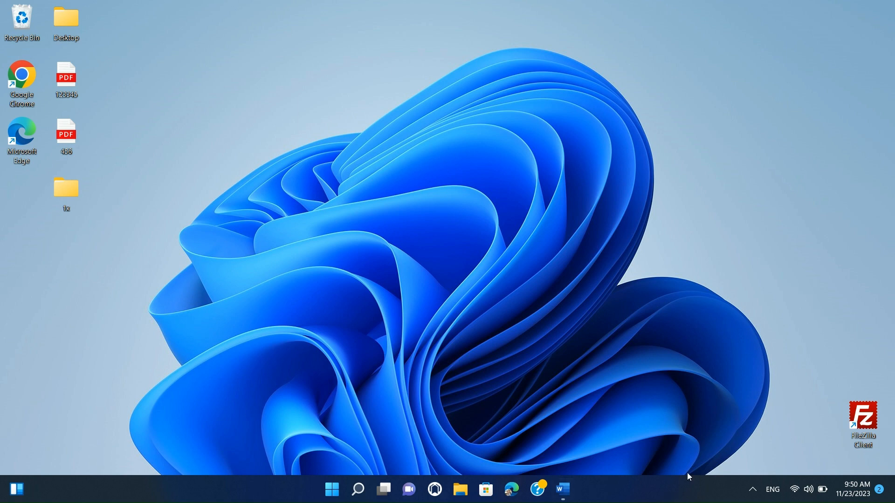
- Switch to the Word letter and look through its text from the merge fields to the closing and back
{"action": "left_click", "coordinate": [564, 489]}
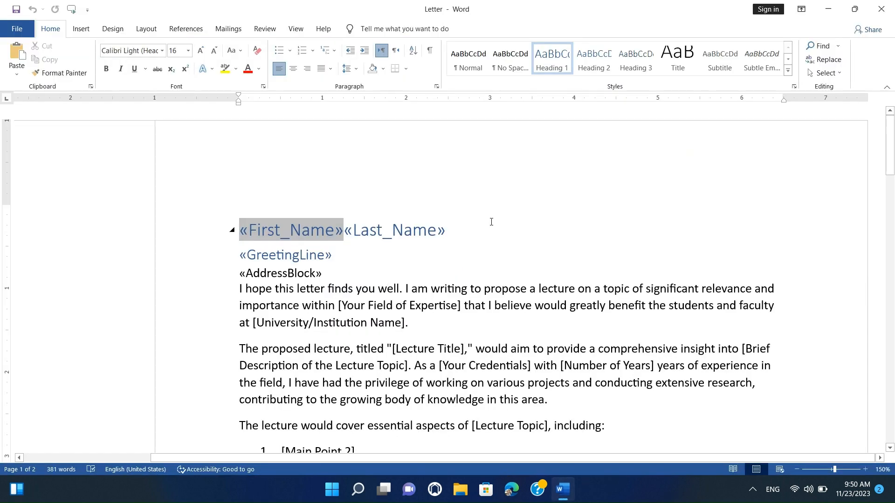
{"action": "left_click", "coordinate": [347, 255]}
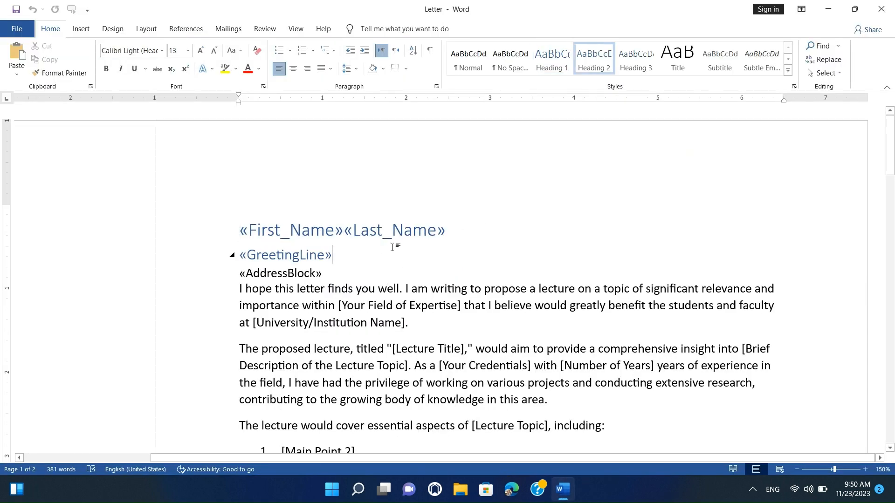
{"action": "scroll", "coordinate": [394, 244], "scroll_direction": "down", "scroll_amount": 3}
{"action": "scroll", "coordinate": [395, 248], "scroll_direction": "down", "scroll_amount": 7}
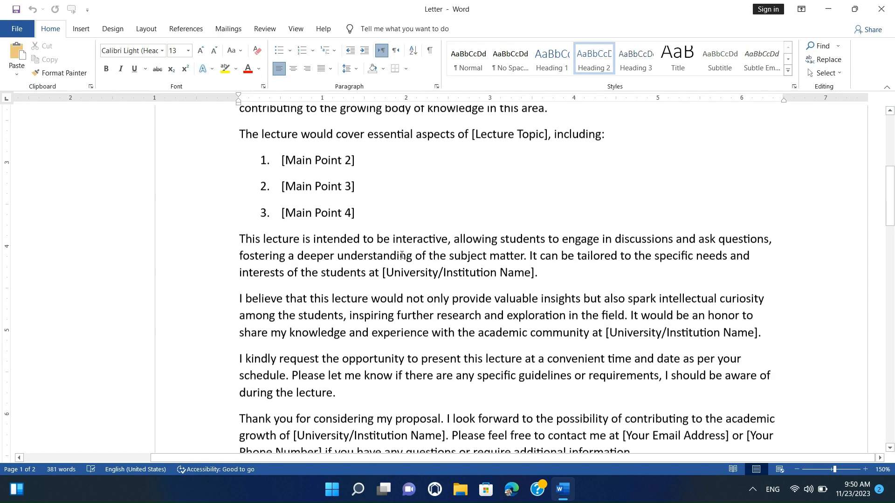
{"action": "scroll", "coordinate": [403, 254], "scroll_direction": "down", "scroll_amount": 1}
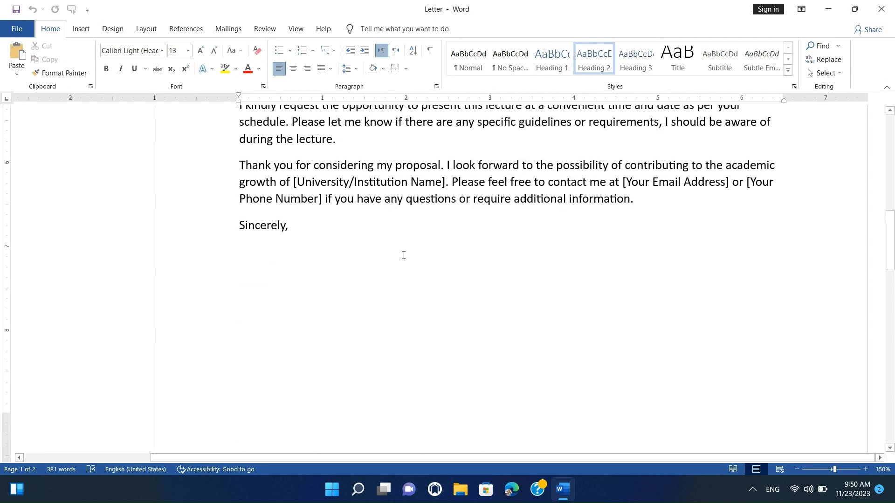
{"action": "scroll", "coordinate": [405, 255], "scroll_direction": "up", "scroll_amount": 4}
{"action": "scroll", "coordinate": [407, 254], "scroll_direction": "up", "scroll_amount": 8}
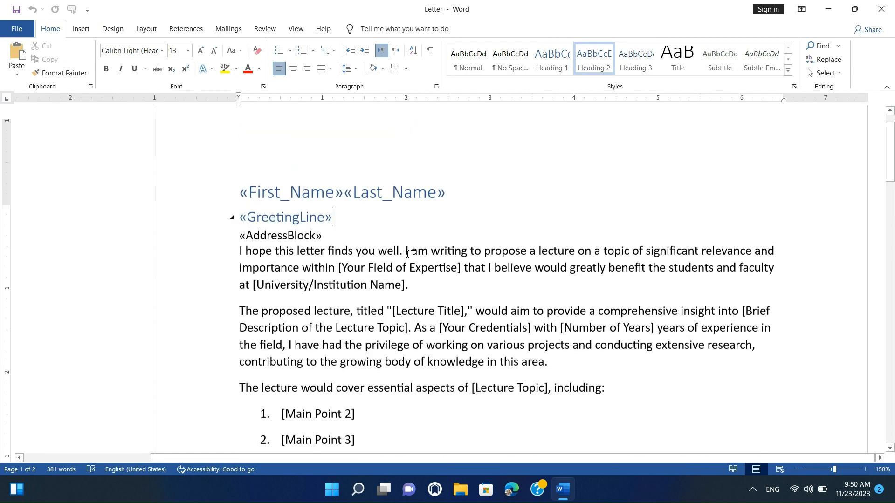
- Add a comment reading "lecture" to the whole paragraph beginning "I hope this letter finds you well."
{"action": "left_click", "coordinate": [265, 29]}
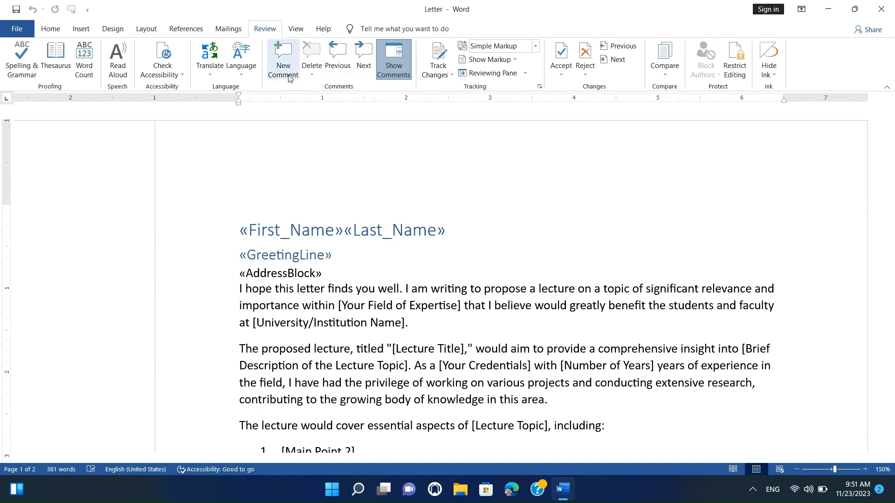
{"action": "left_click", "coordinate": [381, 61]}
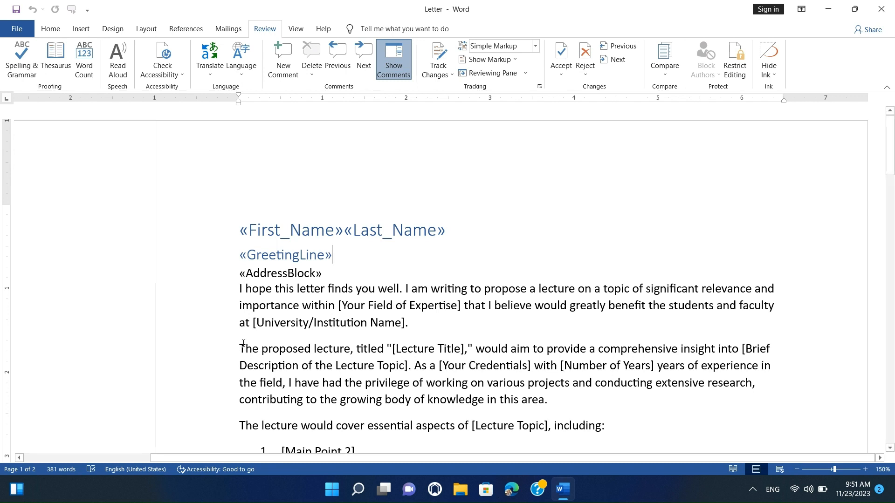
{"action": "left_click_drag", "start_coordinate": [239, 291], "coordinate": [413, 323]}
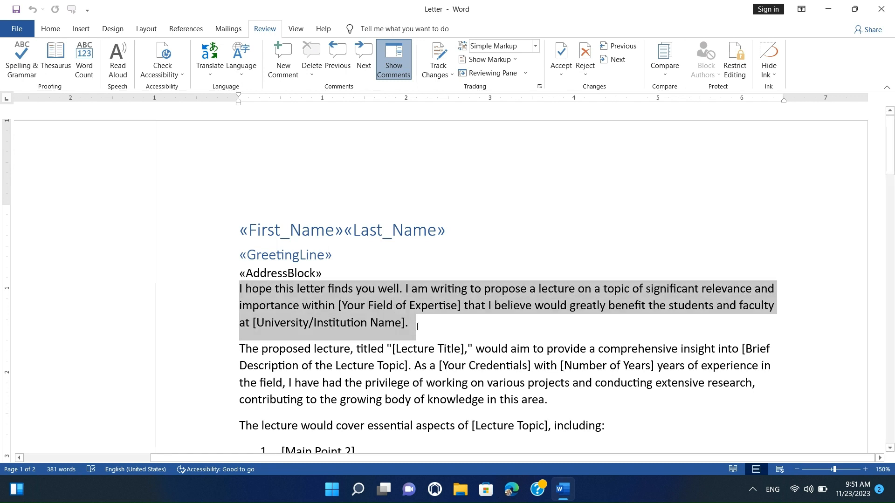
{"action": "left_click", "coordinate": [289, 60]}
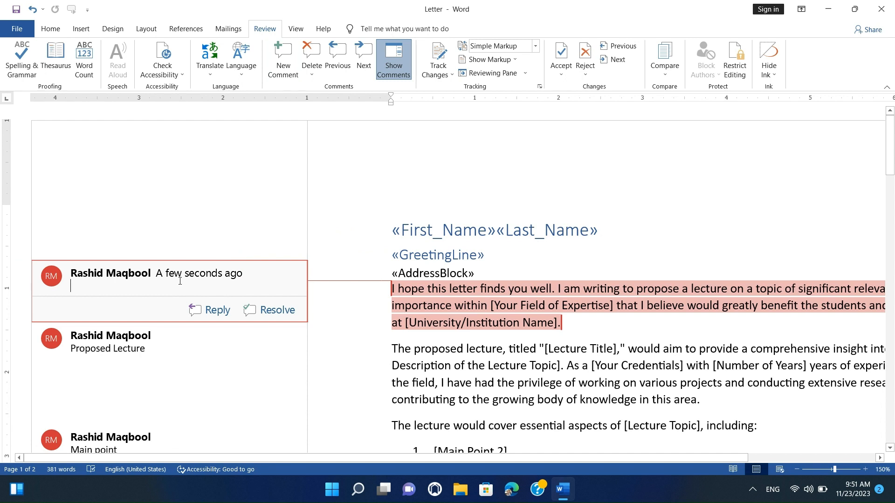
{"action": "type", "text": "lwx"}
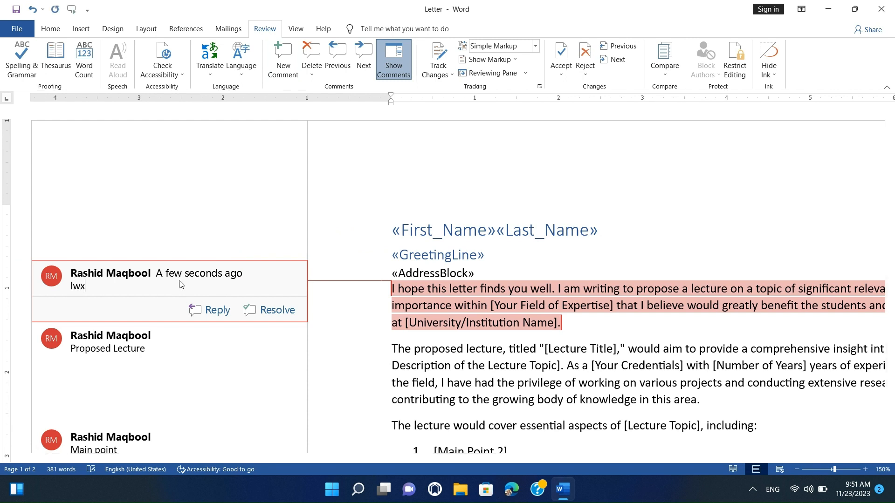
{"action": "key", "text": "BackSpace"}
{"action": "key", "text": "BackSpace"}
{"action": "key", "text": "BackSpace"}
{"action": "type", "text": "lwx"}
{"action": "key", "text": "BackSpace"}
{"action": "key", "text": "BackSpace"}
{"action": "key", "text": "BackSpace"}
{"action": "type", "text": "lecture"}
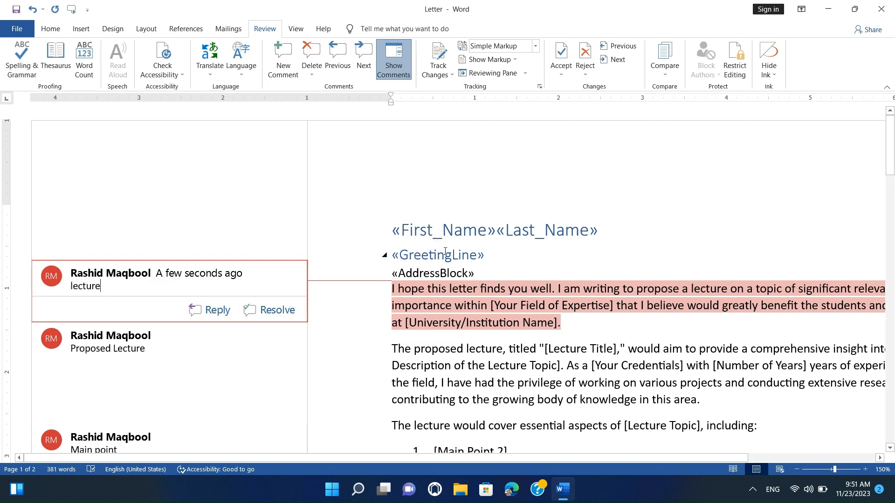
- Delete the "lecture" comment from the letter's opening paragraph
{"action": "left_click", "coordinate": [469, 299]}
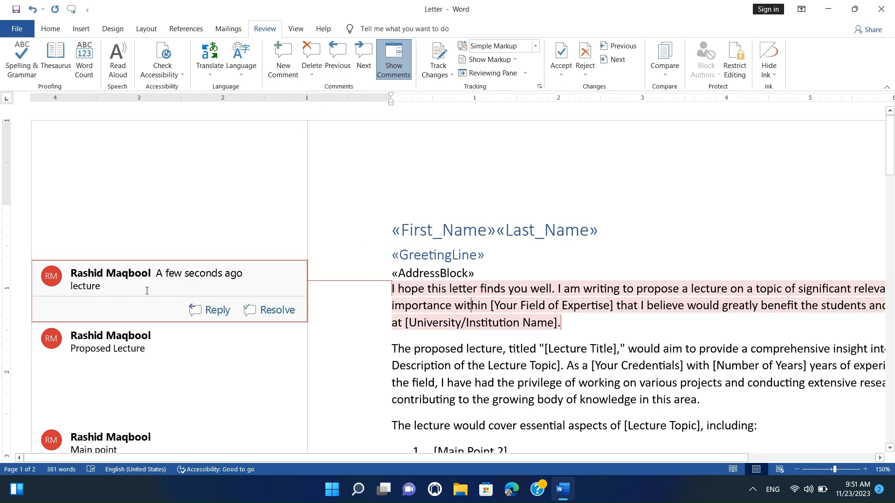
{"action": "left_click", "coordinate": [127, 279]}
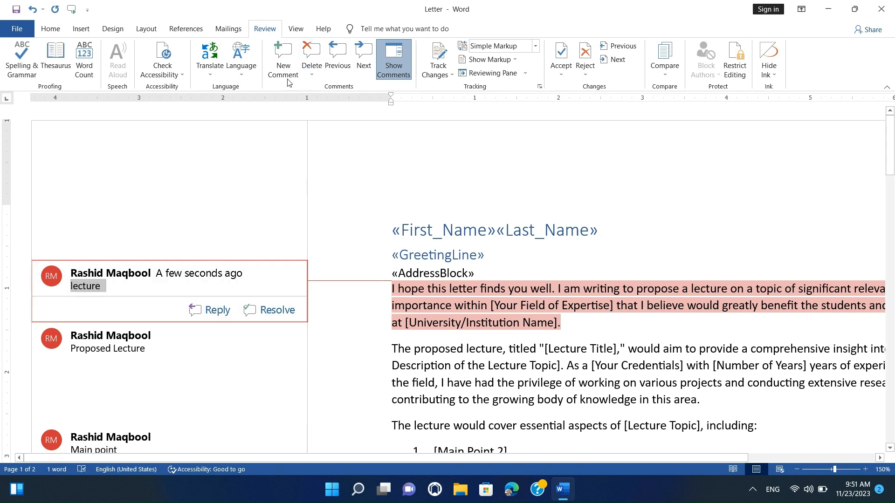
{"action": "left_click", "coordinate": [316, 57]}
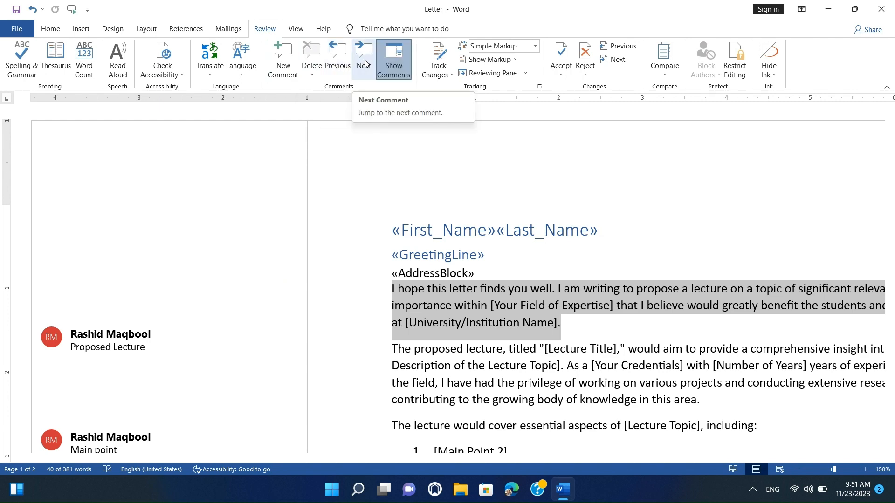
- Step through the letter's comments in both directions, ending on the "Proposed Lecture" comment
{"action": "left_click", "coordinate": [337, 60]}
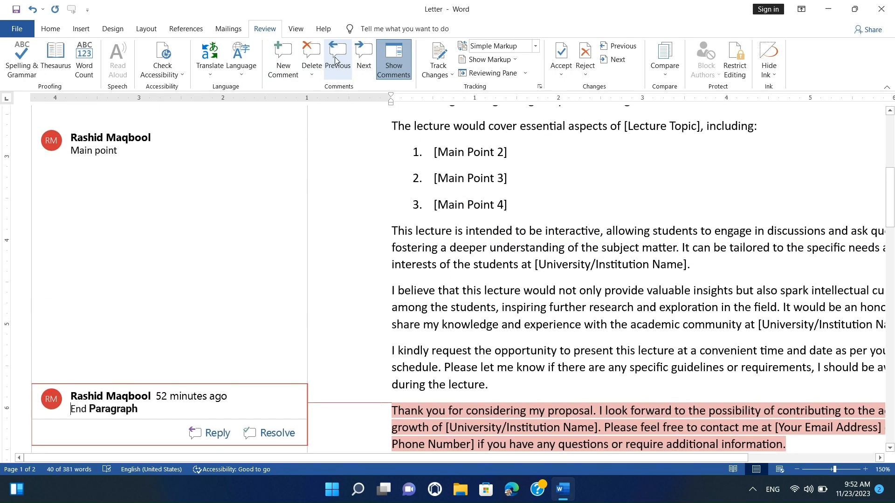
{"action": "left_click", "coordinate": [364, 58]}
{"action": "left_click", "coordinate": [364, 57]}
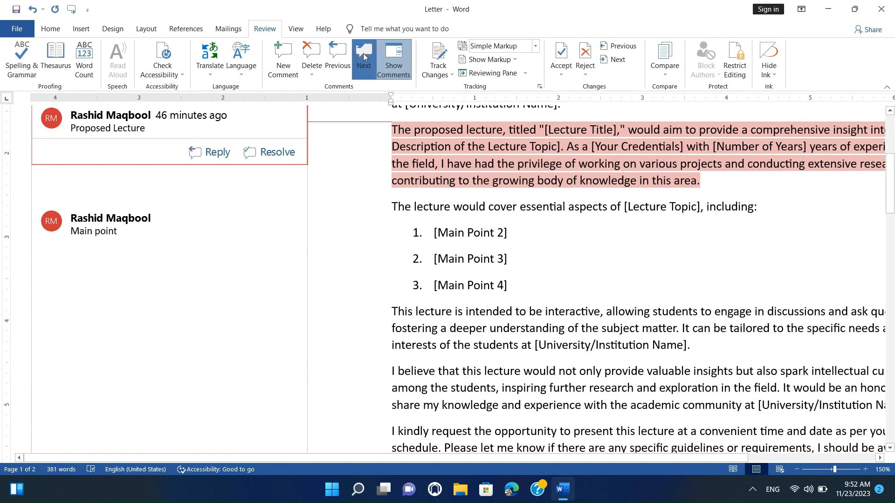
{"action": "left_click", "coordinate": [363, 58]}
{"action": "left_click", "coordinate": [364, 57]}
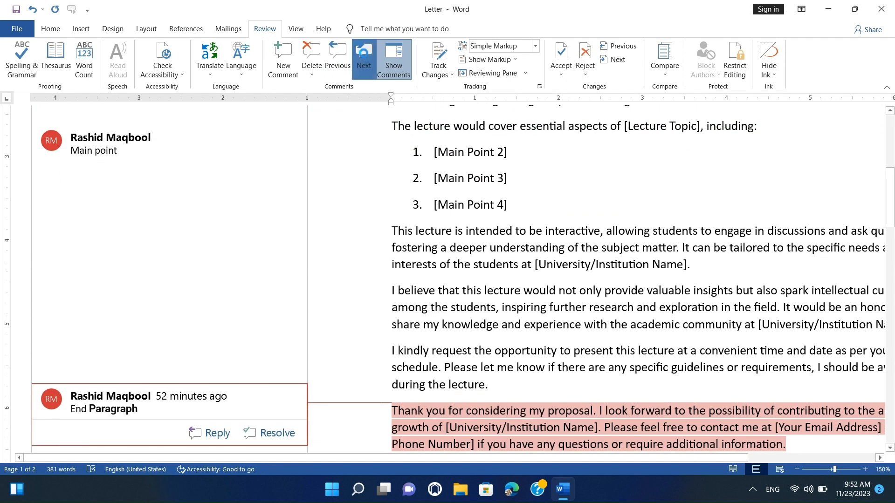
{"action": "left_click", "coordinate": [336, 55]}
{"action": "left_click", "coordinate": [336, 54]}
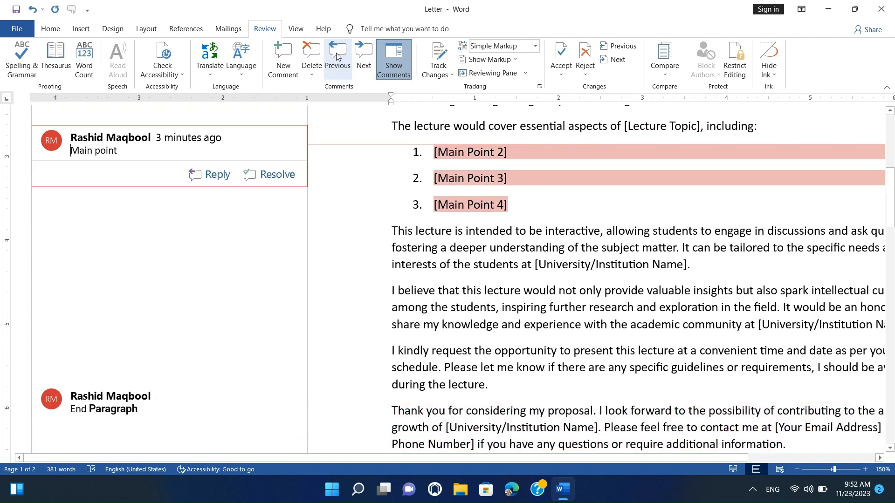
{"action": "left_click", "coordinate": [337, 55]}
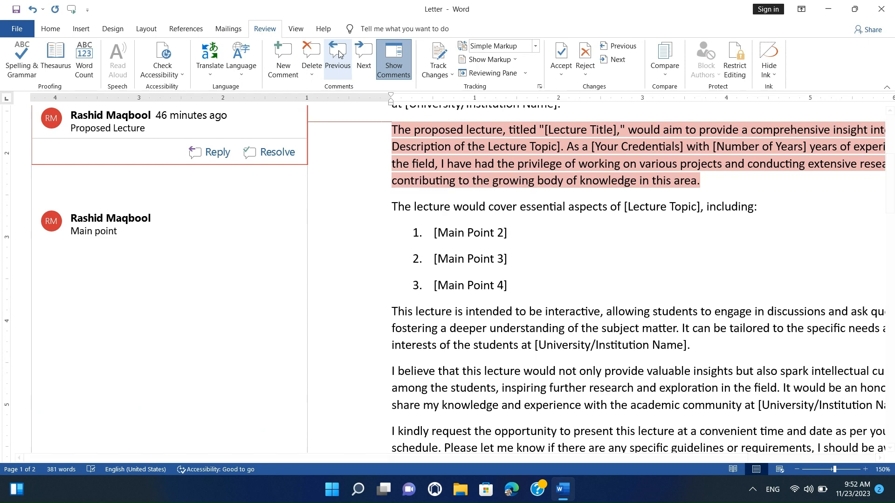
- Toggle the full comment display off and on, and look over the comments alongside the letter
{"action": "left_click", "coordinate": [388, 57]}
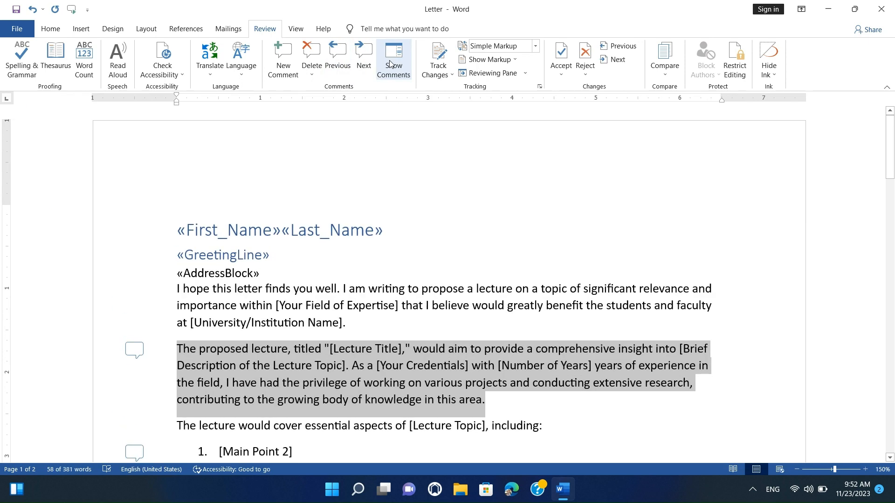
{"action": "left_click", "coordinate": [392, 64]}
{"action": "left_click", "coordinate": [393, 64]}
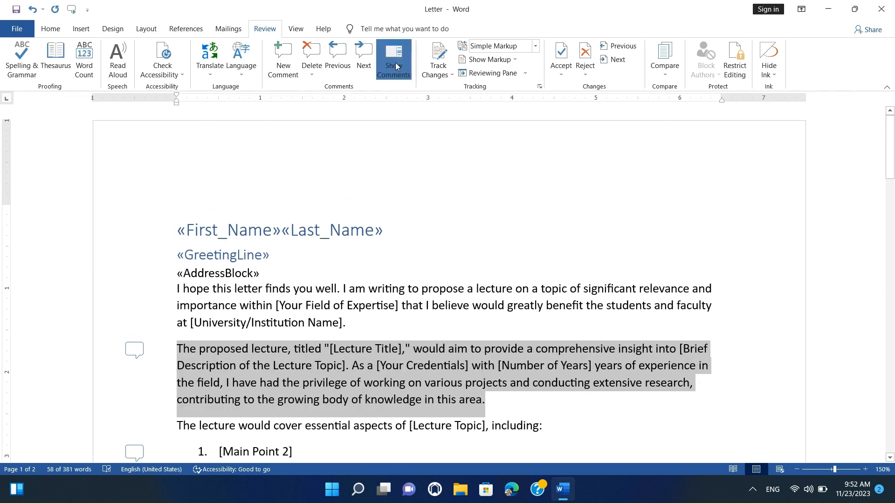
{"action": "left_click", "coordinate": [395, 63]}
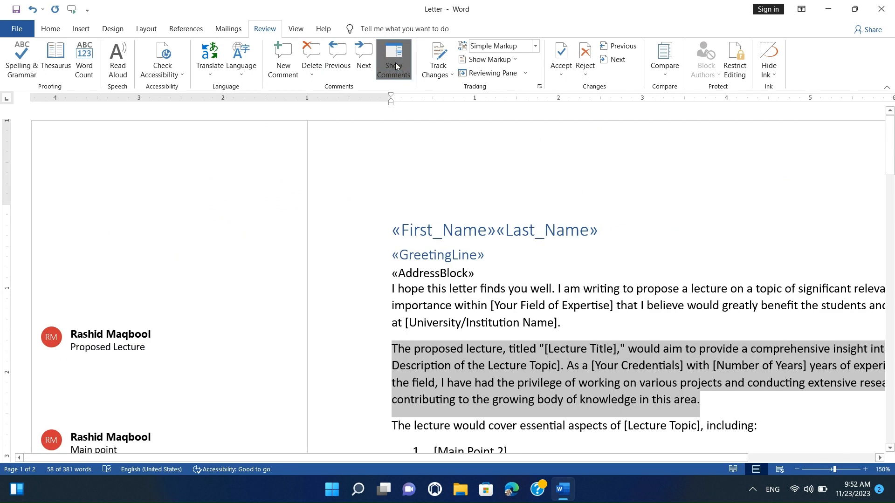
{"action": "scroll", "coordinate": [431, 233], "scroll_direction": "down", "scroll_amount": 5}
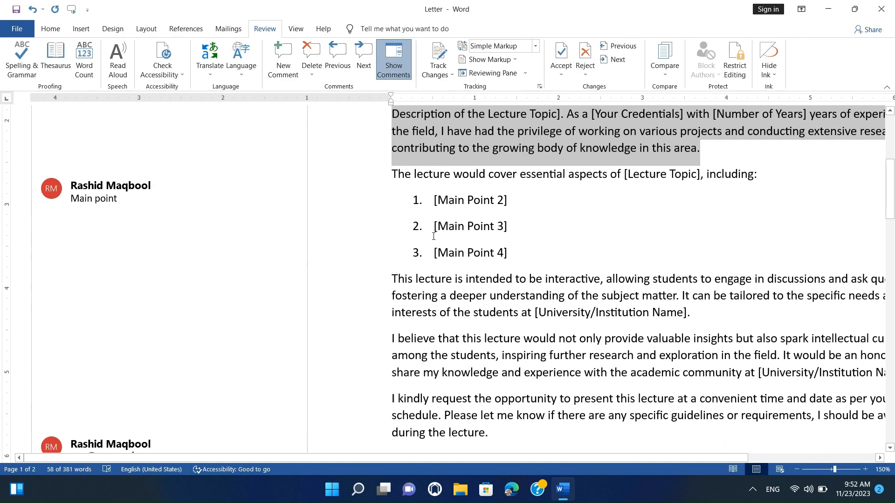
{"action": "scroll", "coordinate": [433, 237], "scroll_direction": "down", "scroll_amount": 5}
{"action": "scroll", "coordinate": [442, 242], "scroll_direction": "up", "scroll_amount": 4}
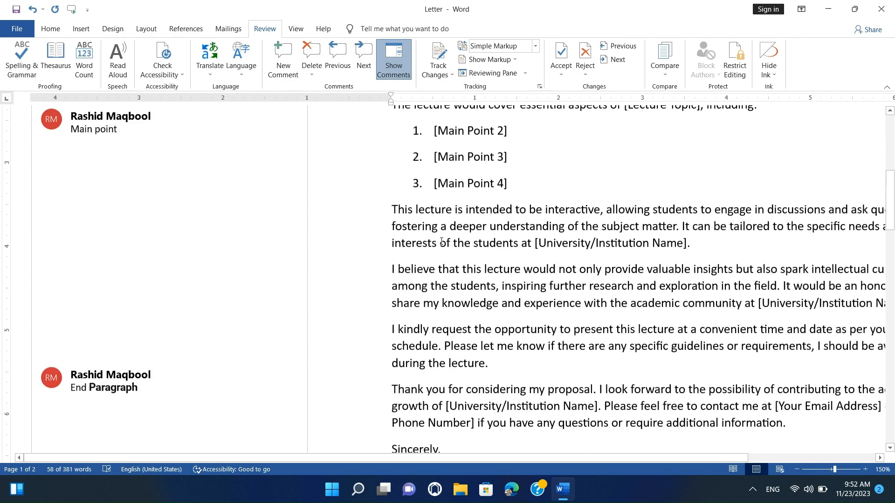
{"action": "scroll", "coordinate": [441, 241], "scroll_direction": "up", "scroll_amount": 6}
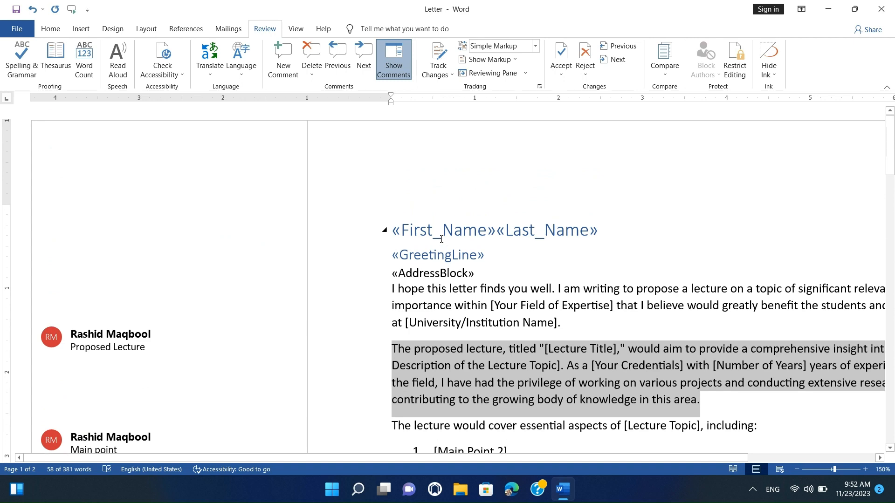
- Collapse the comments to small margin icons and save the letter
{"action": "left_click", "coordinate": [399, 76]}
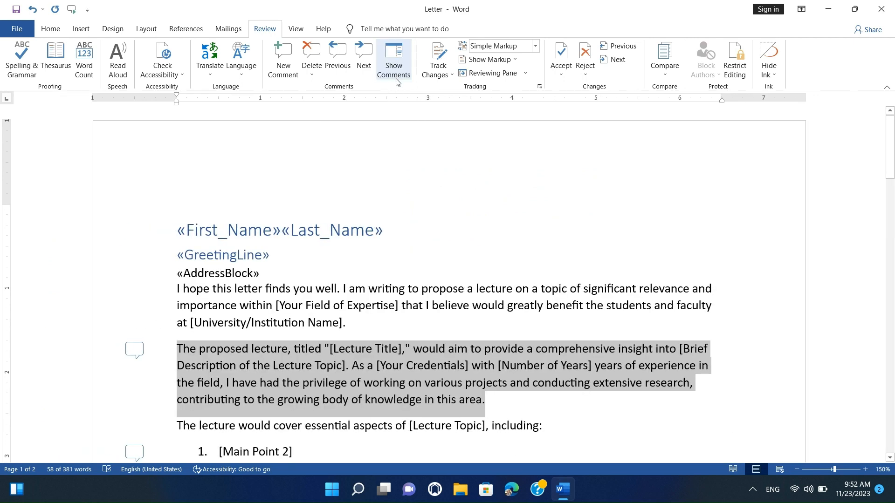
{"action": "left_click", "coordinate": [398, 67]}
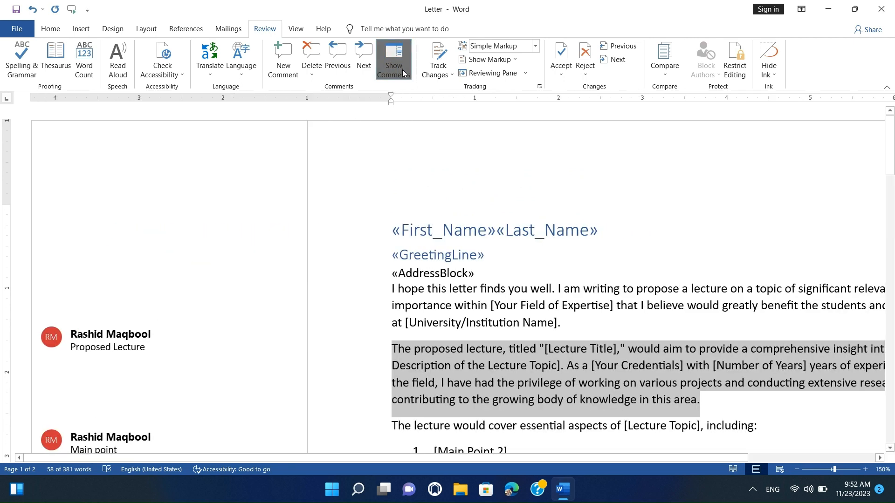
{"action": "left_click", "coordinate": [399, 67]}
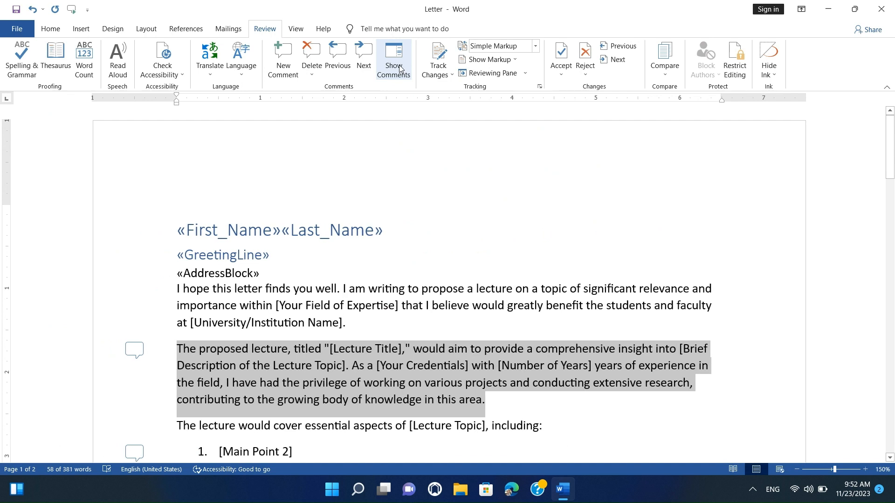
{"action": "left_click", "coordinate": [17, 10]}
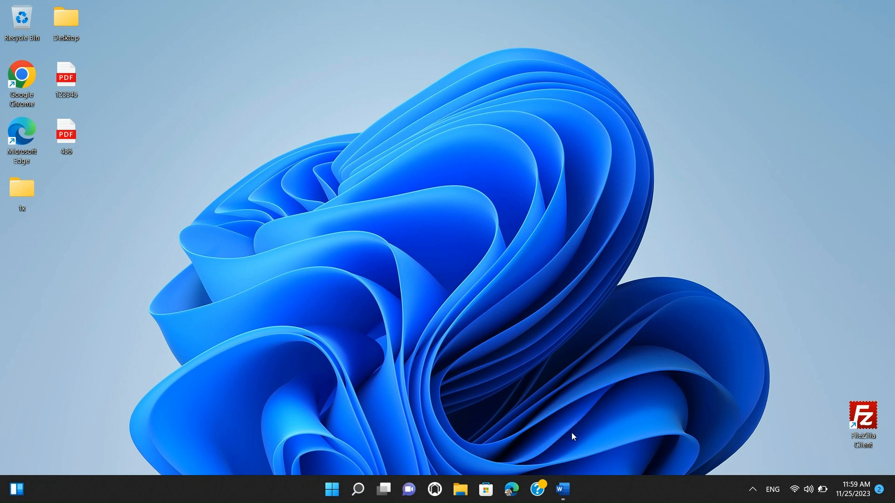
- Switch from the desktop to the Word letter and review its commented passages from the heading to the closing
{"action": "left_click", "coordinate": [562, 489]}
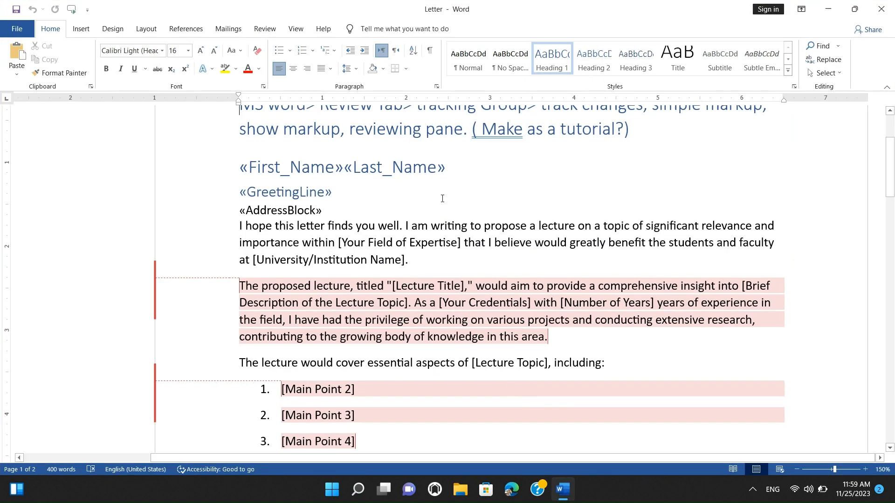
{"action": "left_click", "coordinate": [358, 214]}
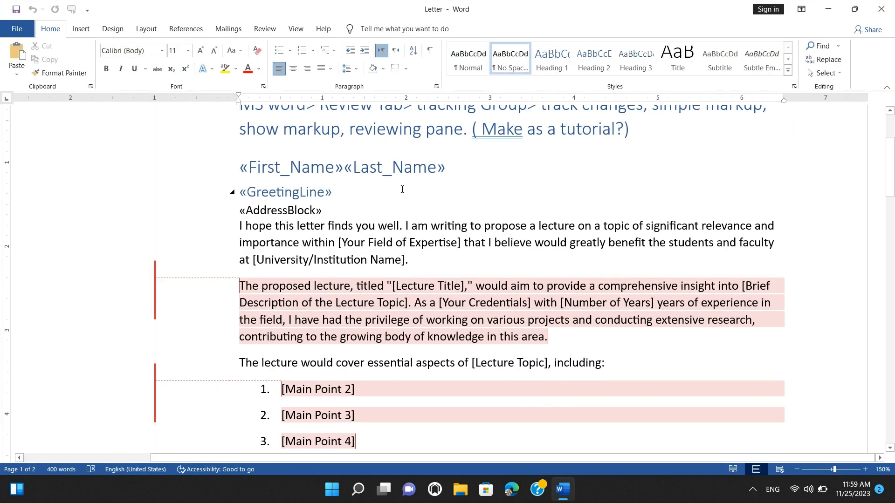
{"action": "scroll", "coordinate": [441, 277], "scroll_direction": "down", "scroll_amount": 7}
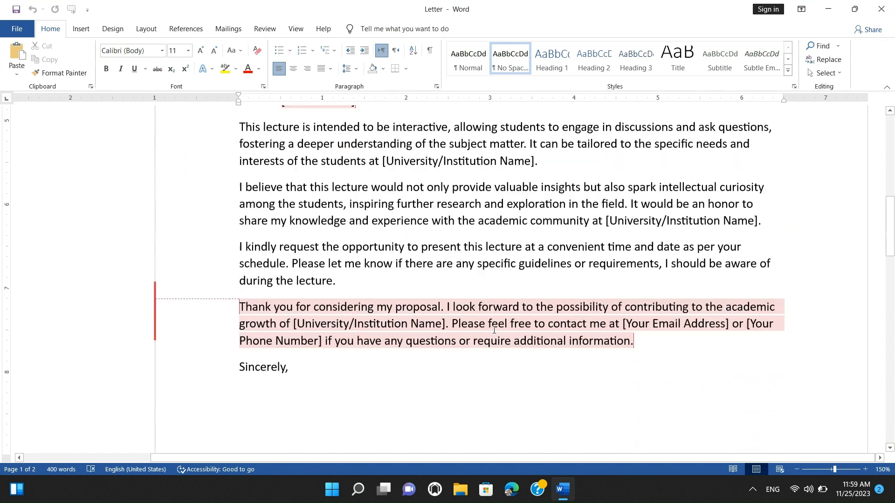
{"action": "scroll", "coordinate": [497, 329], "scroll_direction": "up", "scroll_amount": 6}
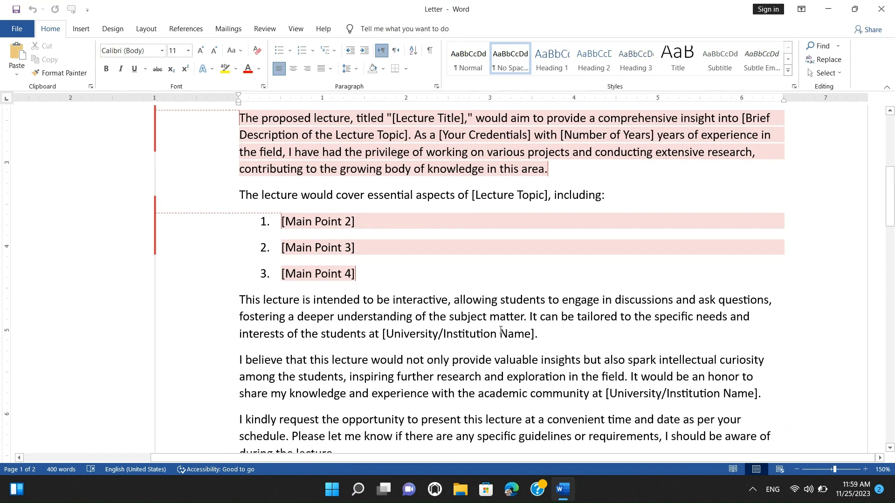
{"action": "scroll", "coordinate": [500, 330], "scroll_direction": "up", "scroll_amount": 3}
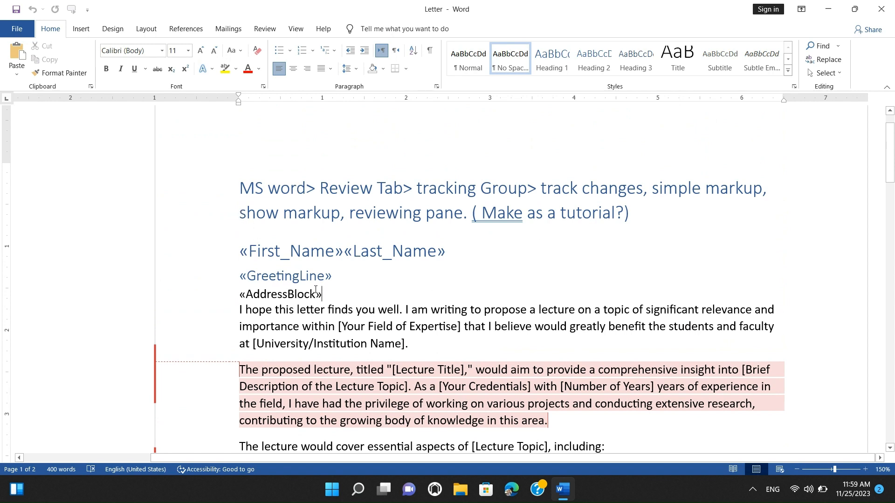
- Turn on change tracking for the letter
{"action": "left_click", "coordinate": [263, 30]}
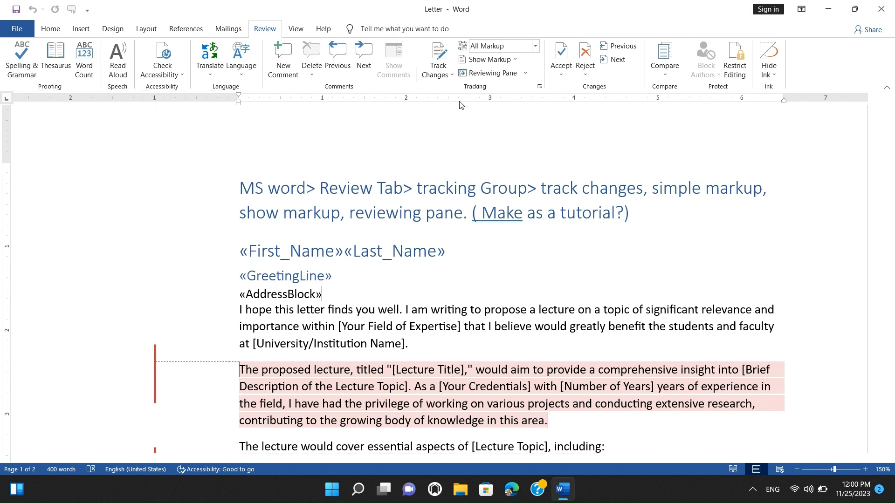
{"action": "left_click", "coordinate": [440, 72]}
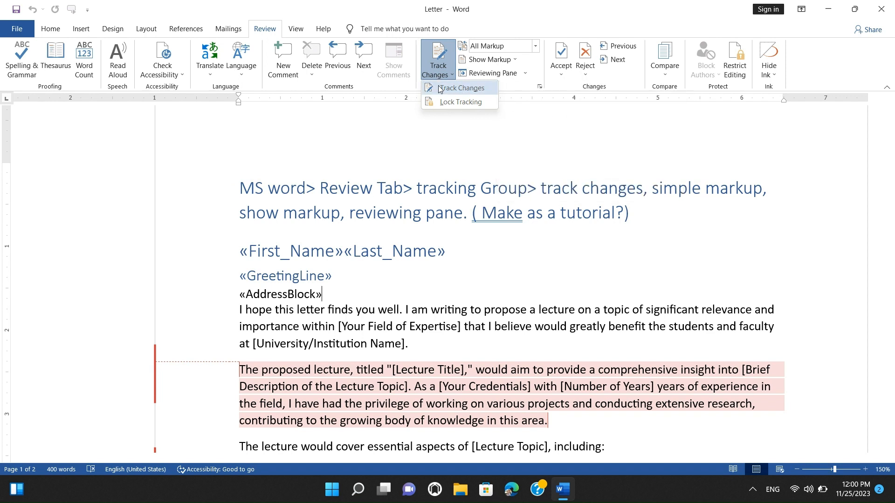
{"action": "left_click", "coordinate": [460, 89]}
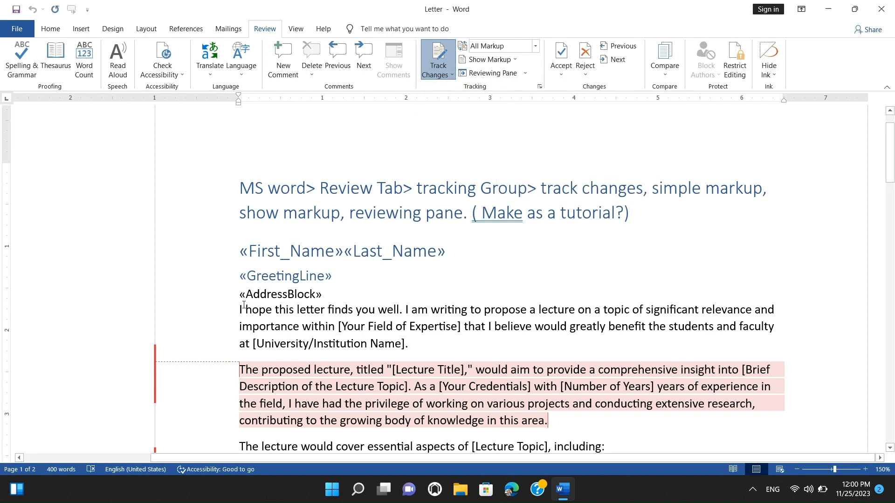
- Format the opening paragraph, starting "I hope this letter finds you well", as bold, italic and underlined at 14 pt
{"action": "left_click_drag", "start_coordinate": [238, 305], "coordinate": [429, 337]}
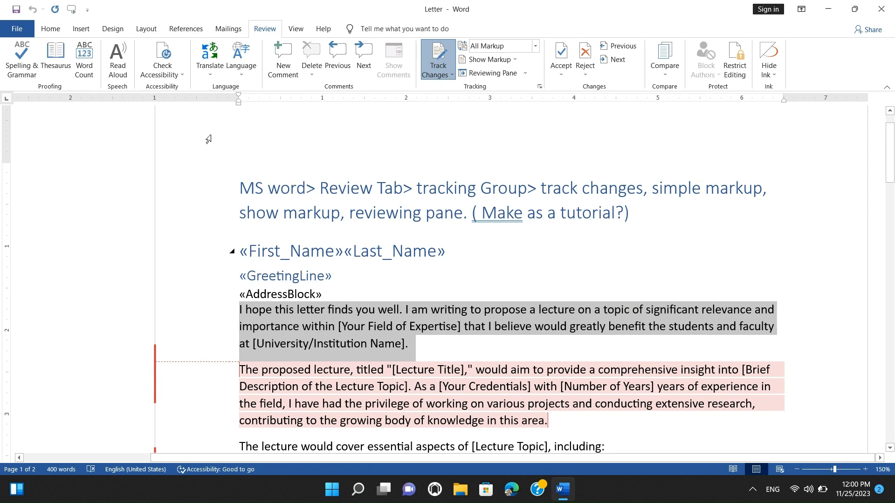
{"action": "left_click", "coordinate": [50, 28]}
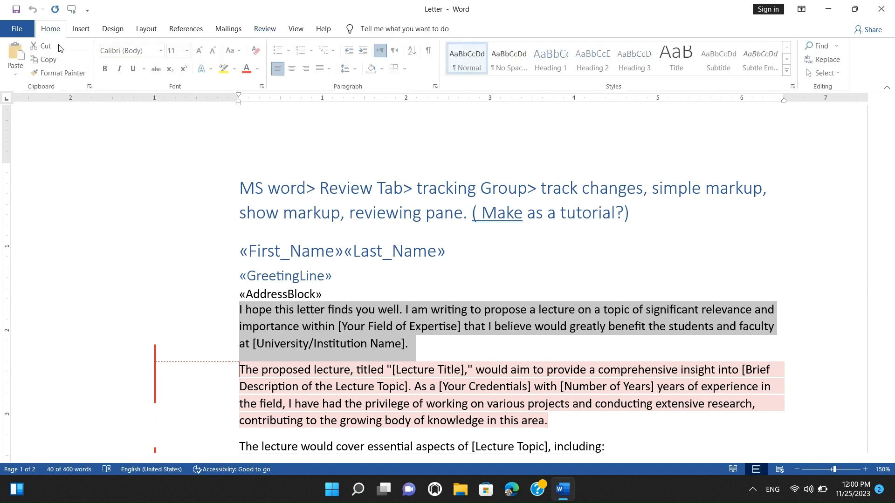
{"action": "left_click", "coordinate": [106, 68]}
{"action": "left_click", "coordinate": [121, 69]}
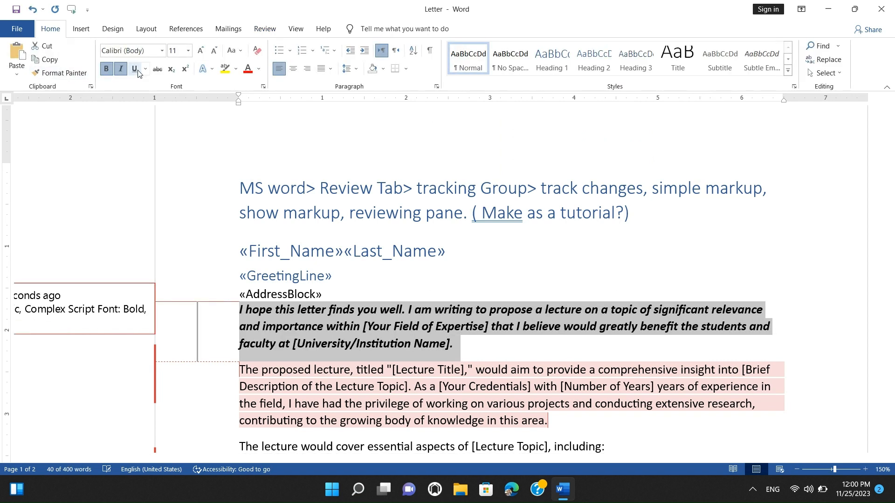
{"action": "left_click", "coordinate": [137, 70]}
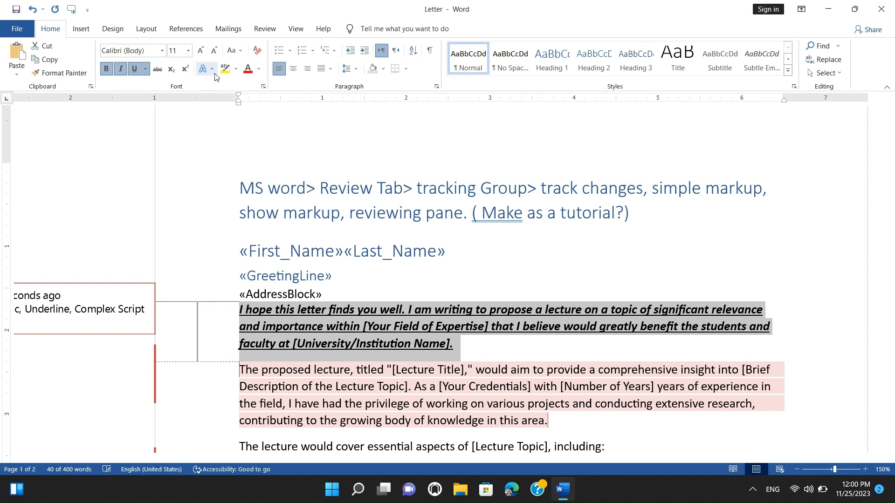
{"action": "left_click", "coordinate": [201, 51]}
{"action": "left_click", "coordinate": [200, 51]}
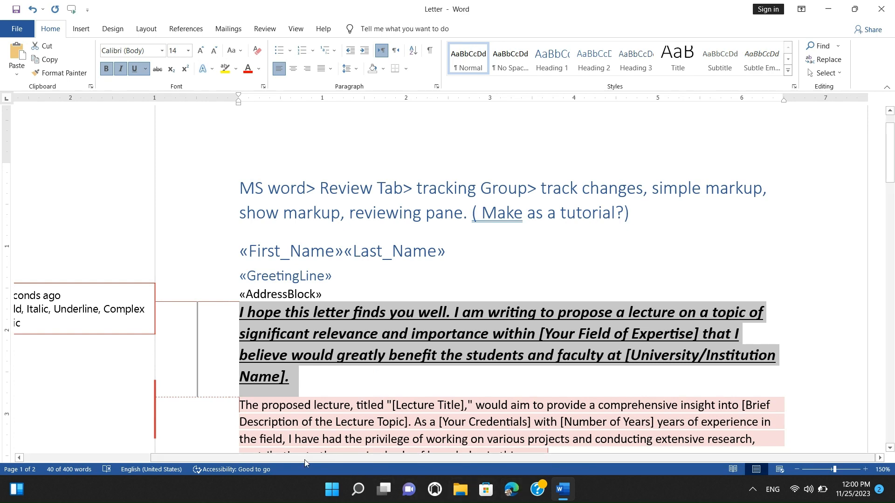
{"action": "left_click_drag", "start_coordinate": [304, 460], "coordinate": [149, 468]}
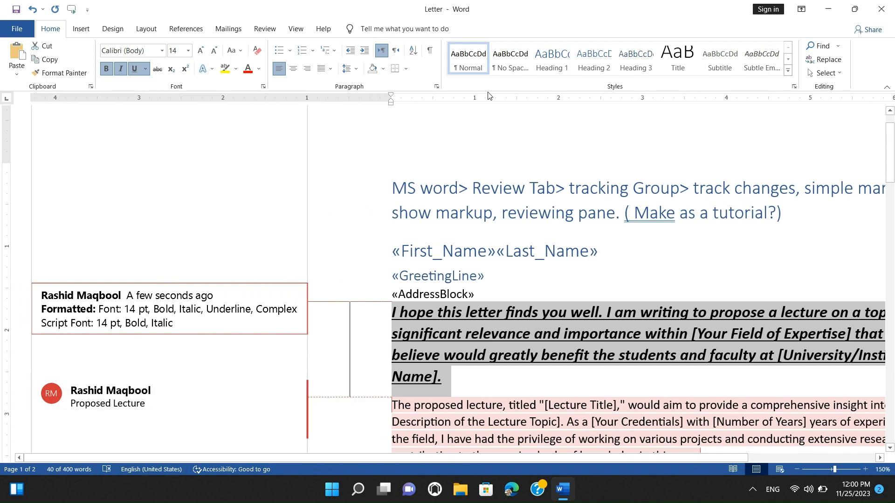
- Switch the review display to Simple Markup and back to All Markup
{"action": "left_click", "coordinate": [265, 29]}
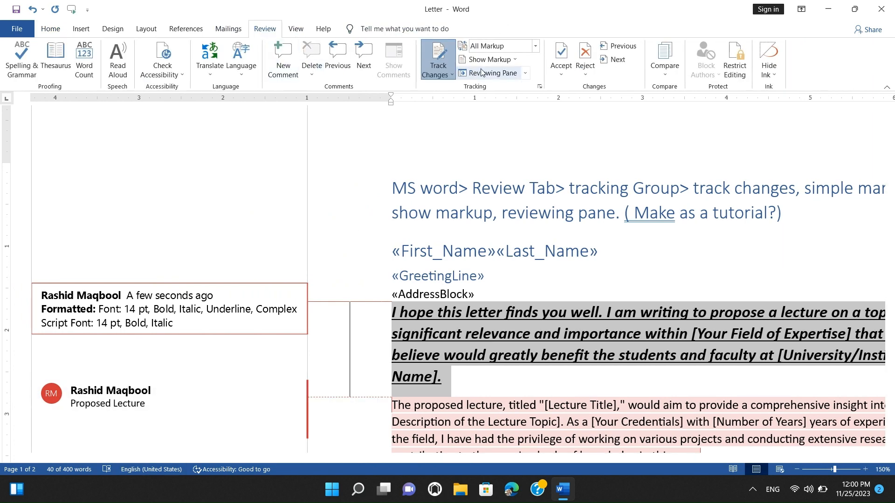
{"action": "left_click", "coordinate": [496, 46]}
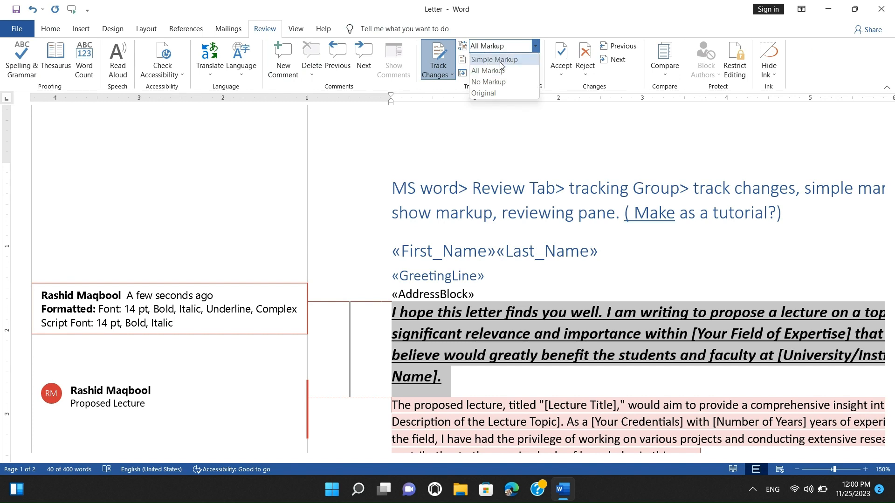
{"action": "left_click", "coordinate": [500, 61]}
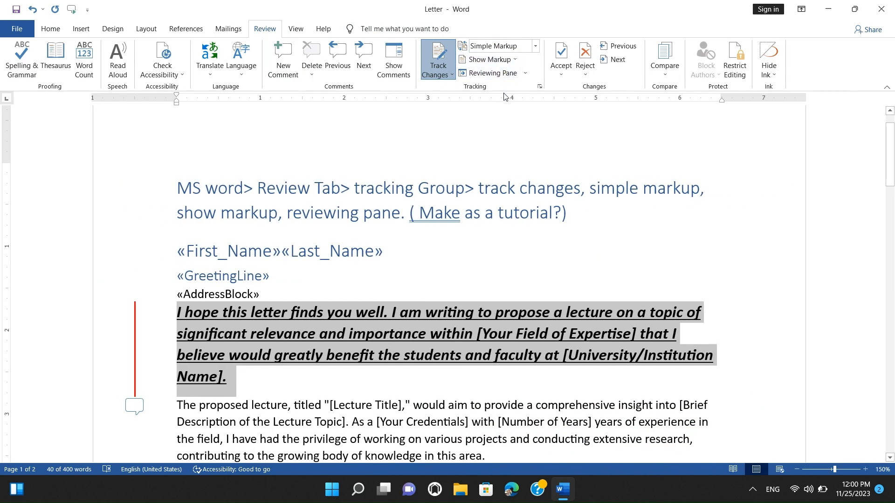
{"action": "left_click", "coordinate": [534, 46]}
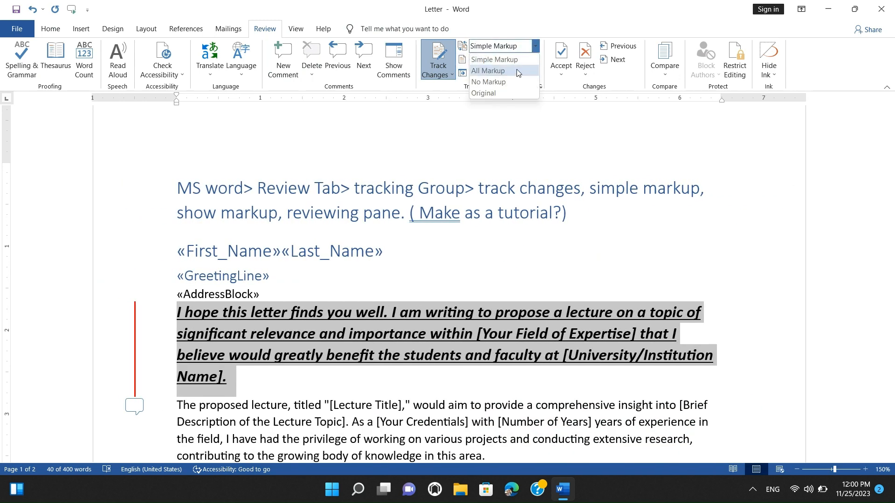
{"action": "left_click", "coordinate": [516, 72]}
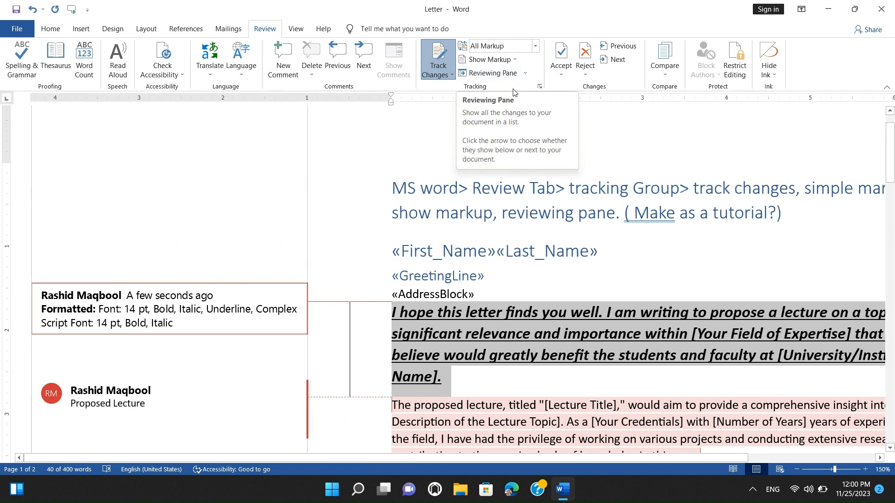
- Compare Simple Markup with All Markup once more, and look over the change and comment balloons down the letter in All Markup
{"action": "left_click", "coordinate": [511, 60]}
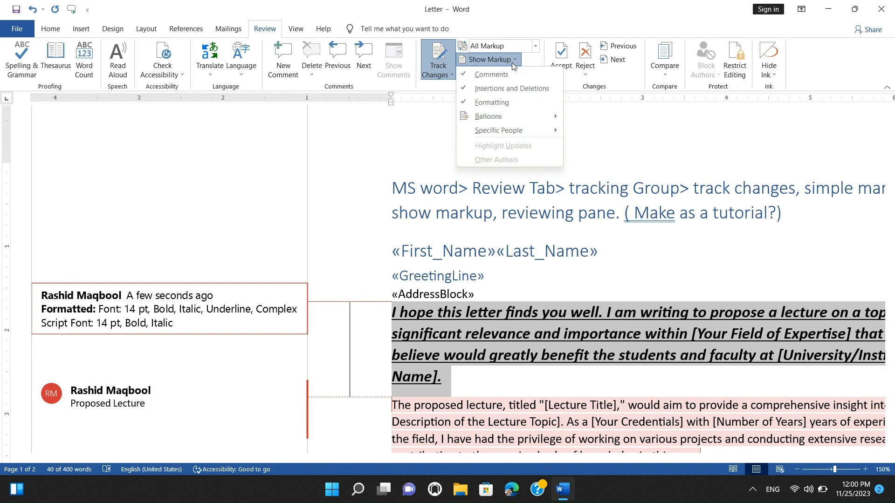
{"action": "left_click", "coordinate": [511, 53]}
{"action": "left_click", "coordinate": [511, 46]}
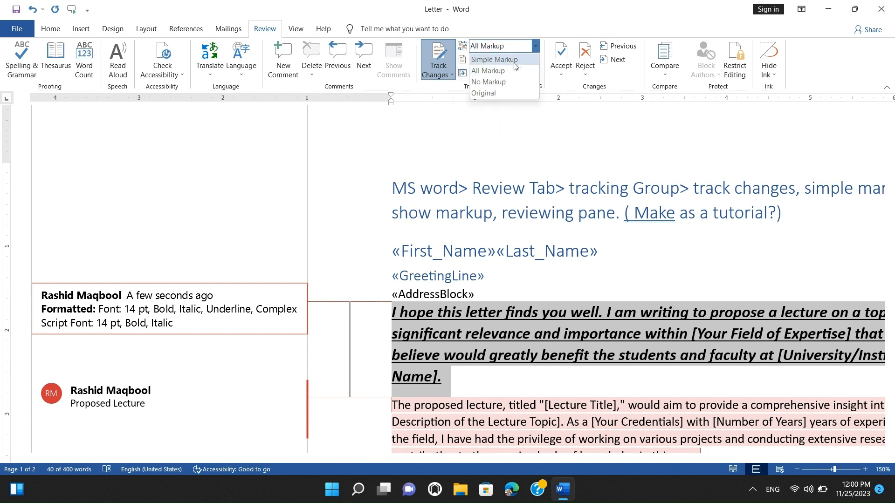
{"action": "left_click", "coordinate": [511, 59]}
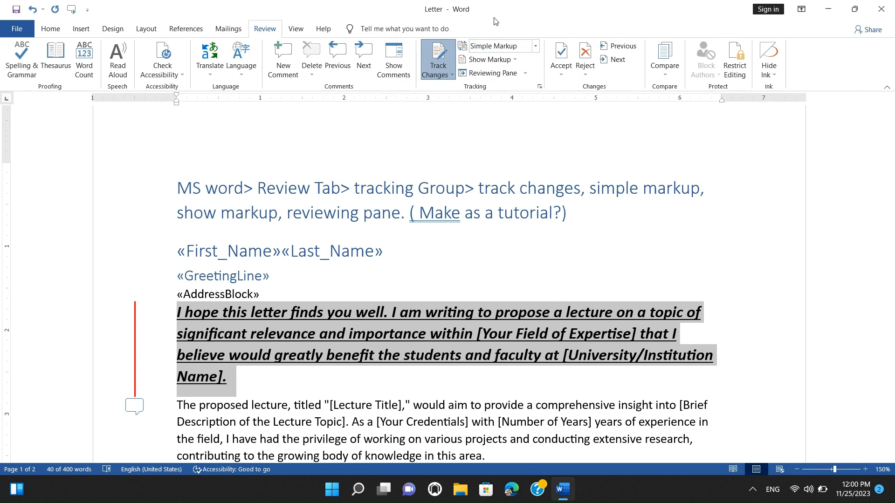
{"action": "left_click", "coordinate": [512, 46]}
{"action": "left_click", "coordinate": [515, 70]}
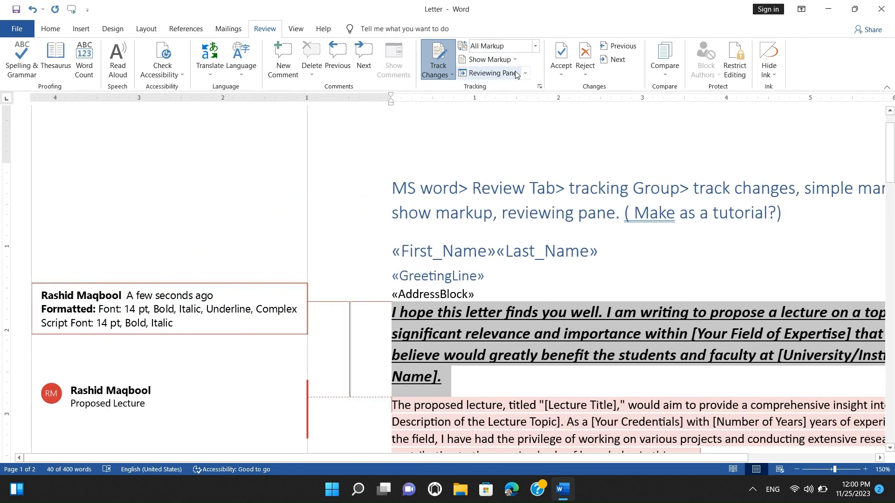
{"action": "scroll", "coordinate": [296, 288], "scroll_direction": "down", "scroll_amount": 5}
{"action": "scroll", "coordinate": [296, 289], "scroll_direction": "down", "scroll_amount": 5}
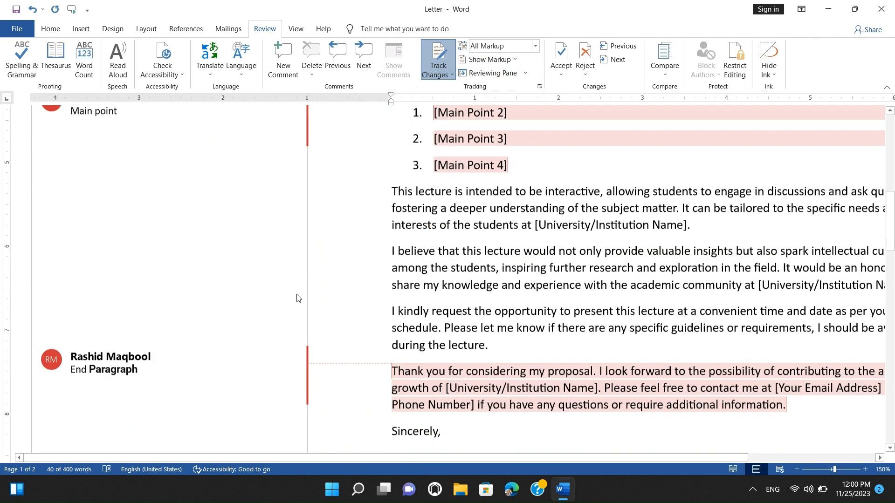
{"action": "scroll", "coordinate": [304, 293], "scroll_direction": "up", "scroll_amount": 5}
{"action": "scroll", "coordinate": [409, 252], "scroll_direction": "up", "scroll_amount": 3}
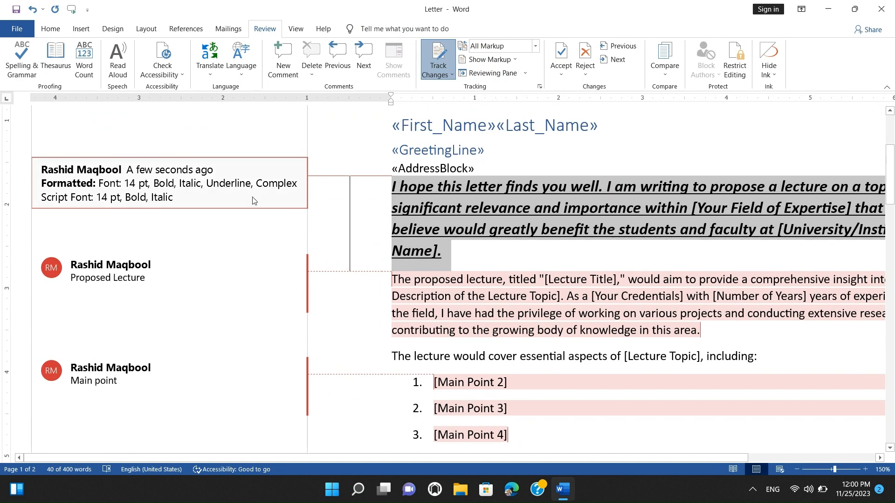
- Hide the comments and the formatting changes from the displayed markup
{"action": "left_click", "coordinate": [519, 62]}
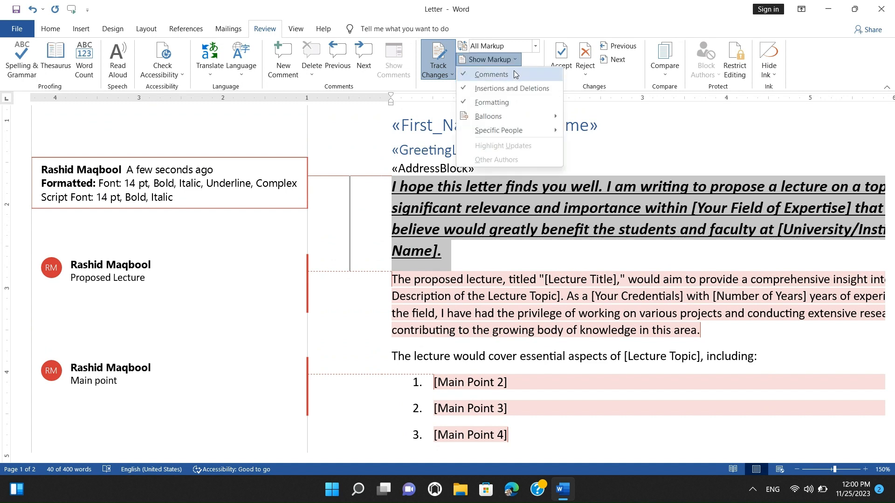
{"action": "left_click", "coordinate": [513, 74]}
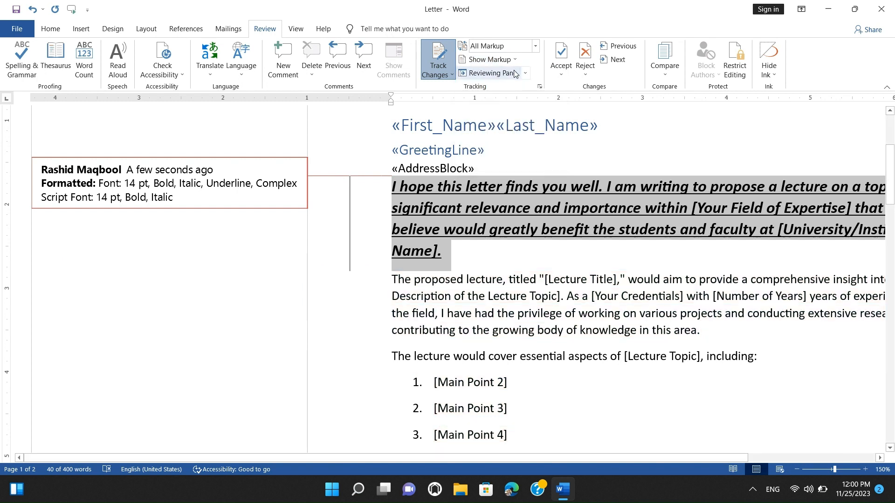
{"action": "left_click", "coordinate": [515, 61]}
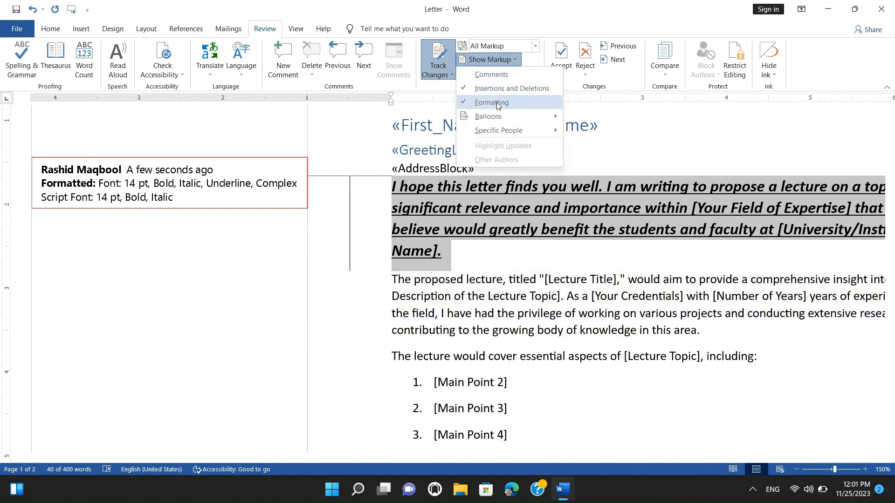
{"action": "left_click", "coordinate": [498, 103]}
- Restore the comments and the formatting changes in the displayed markup
{"action": "left_click", "coordinate": [516, 63]}
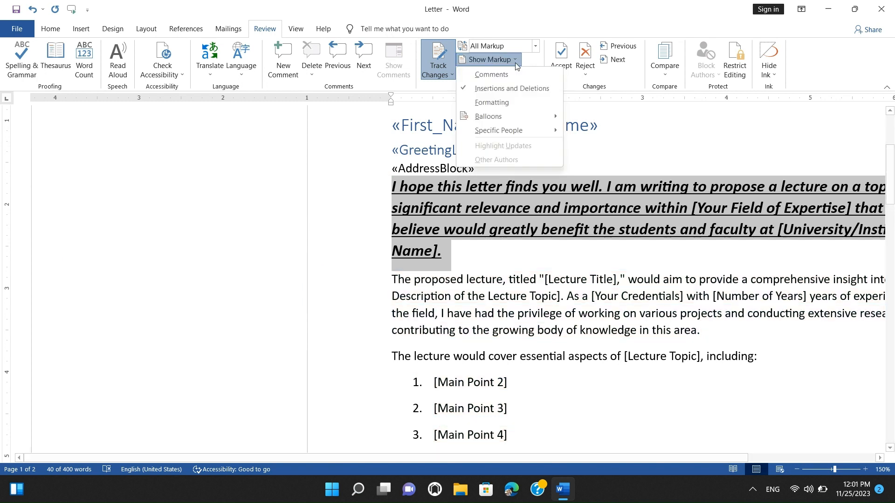
{"action": "left_click", "coordinate": [507, 76]}
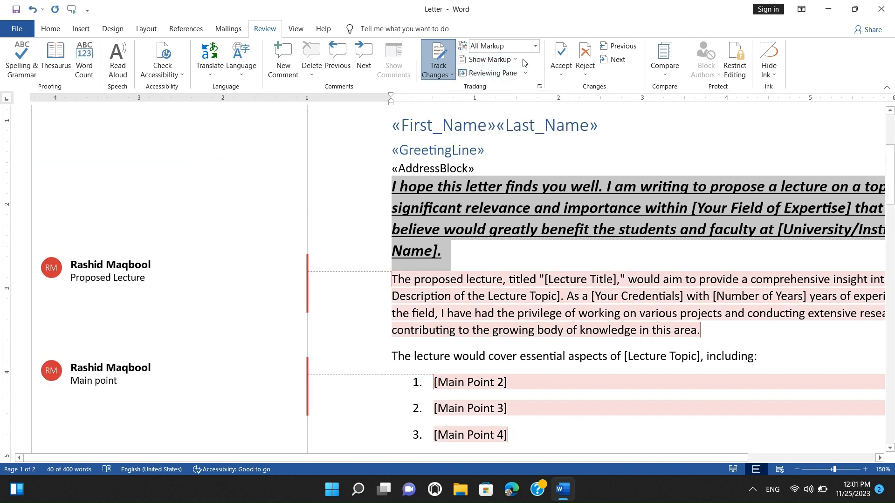
{"action": "left_click", "coordinate": [514, 59]}
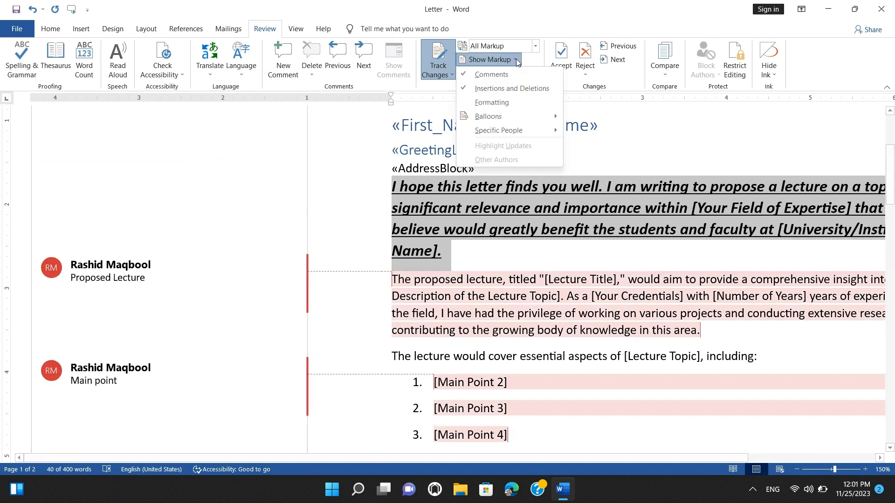
{"action": "left_click", "coordinate": [507, 103]}
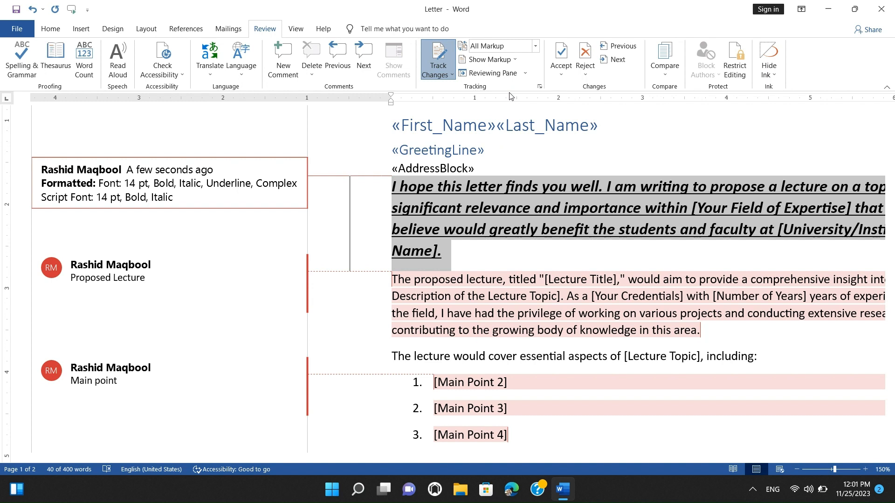
- Show the letter's revisions in a vertical reviewing pane, try the horizontal layout, and return to the vertical one
{"action": "left_click", "coordinate": [525, 73]}
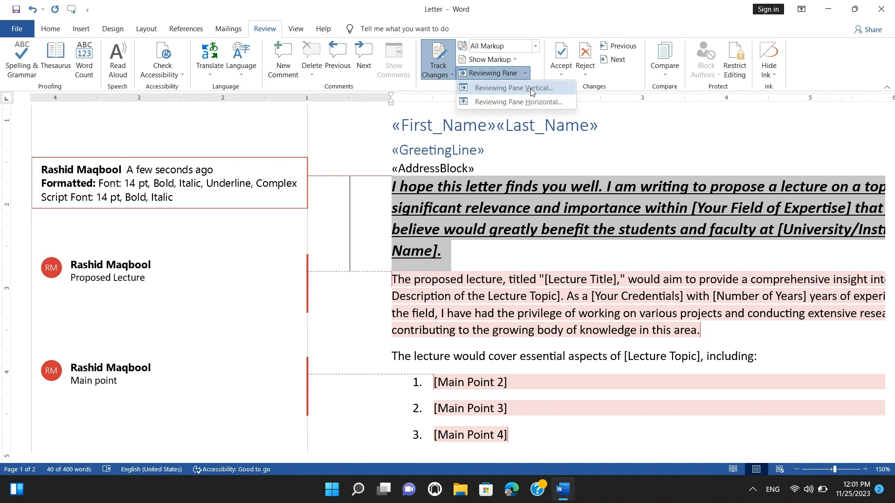
{"action": "left_click", "coordinate": [533, 91]}
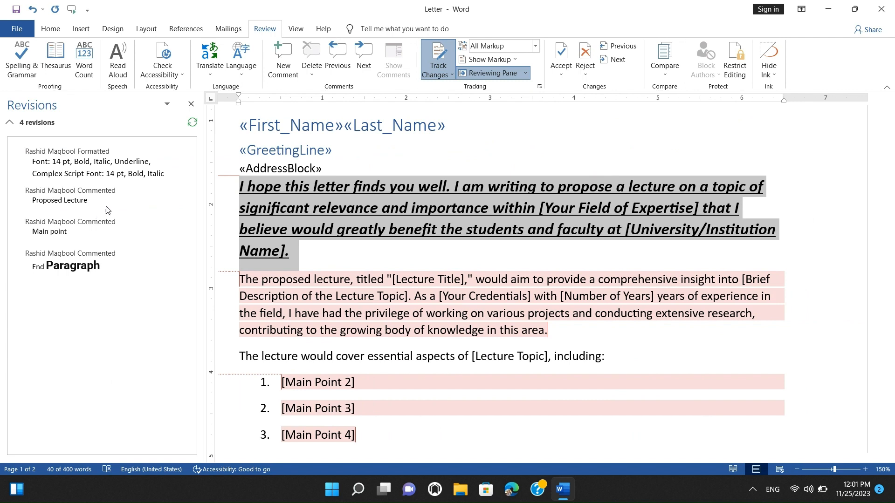
{"action": "left_click", "coordinate": [525, 73]}
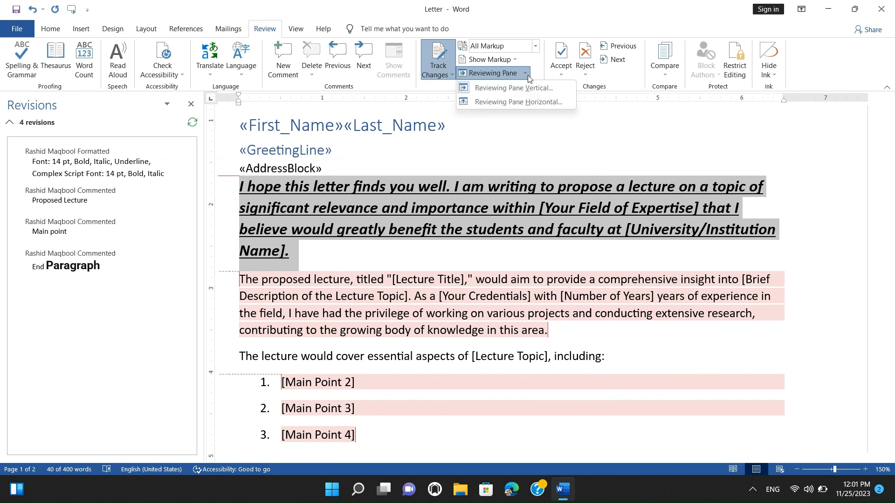
{"action": "left_click", "coordinate": [524, 103]}
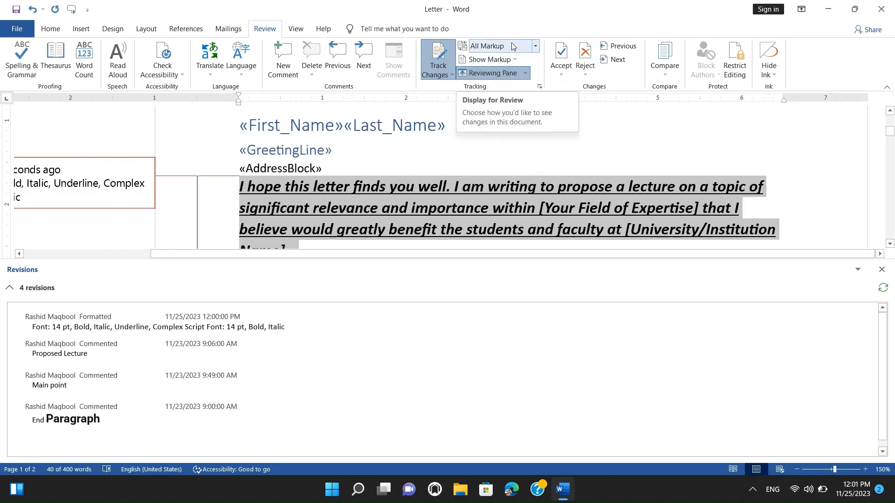
{"action": "left_click", "coordinate": [524, 74]}
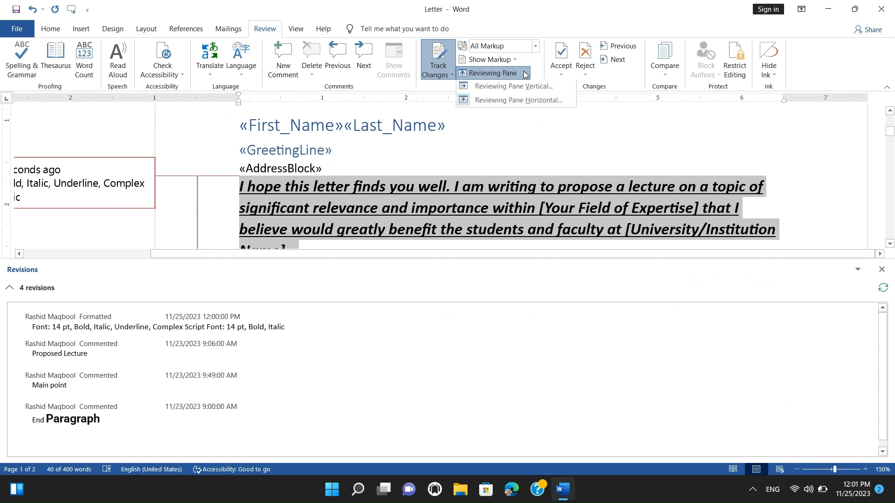
{"action": "left_click", "coordinate": [493, 86]}
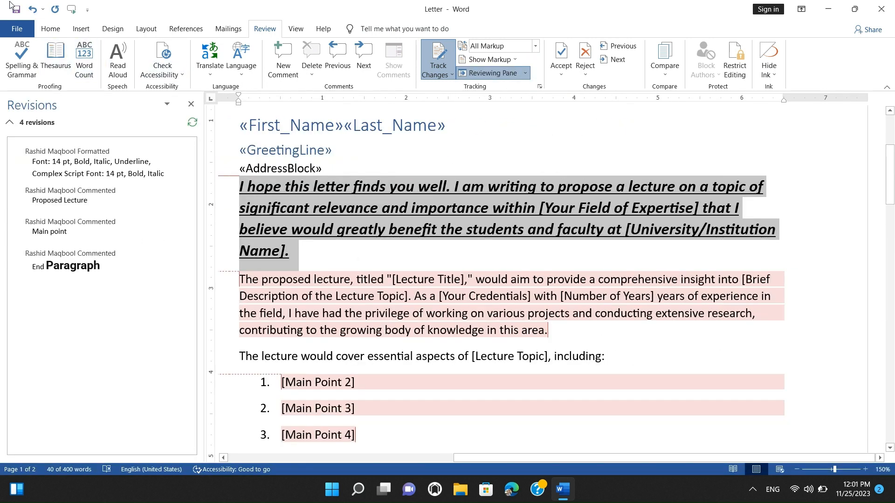